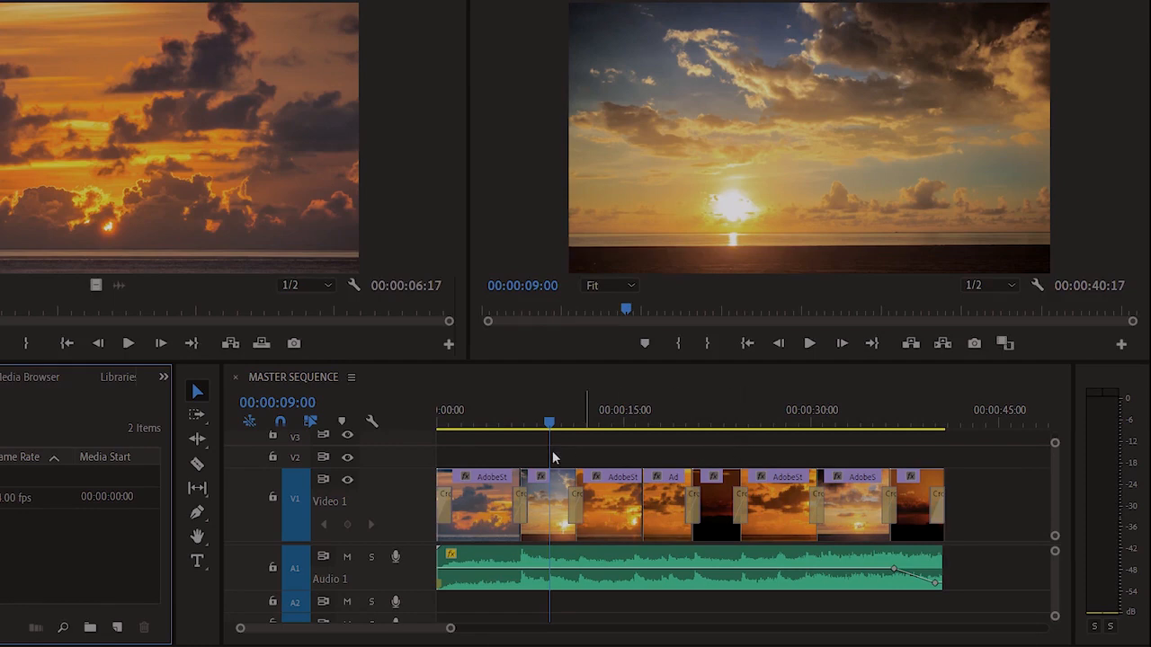
Step: Customize the audio track header by adding the track meter to the right of the keyframe navigation controls
left_click(373, 422)
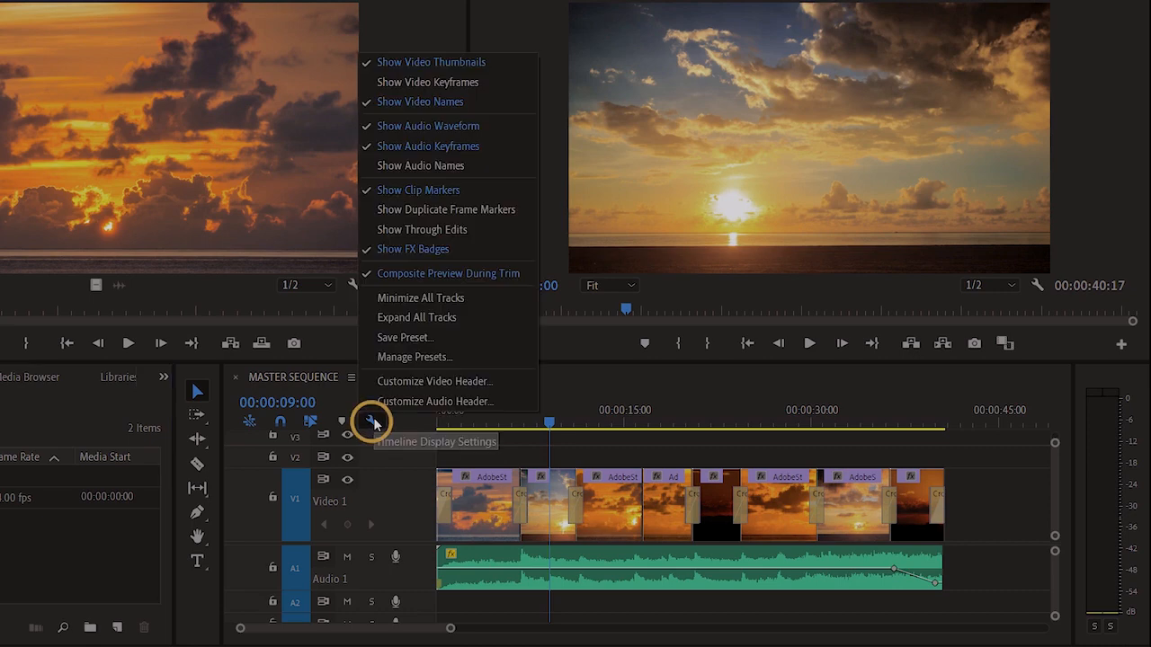
left_click(498, 401)
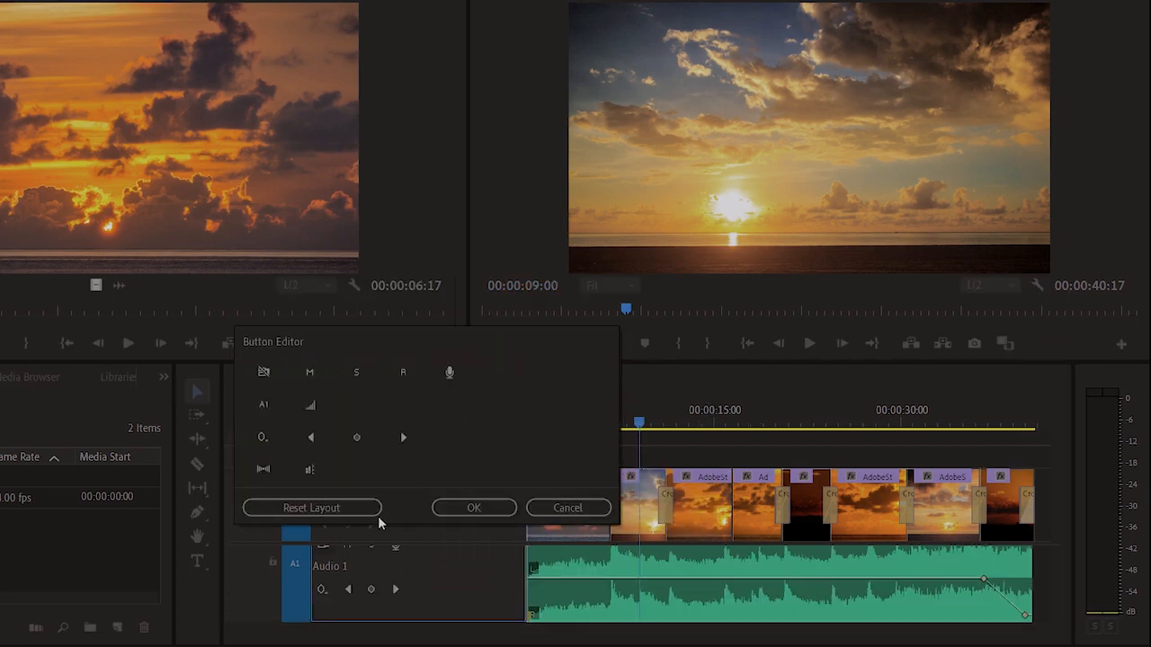
left_click(354, 517)
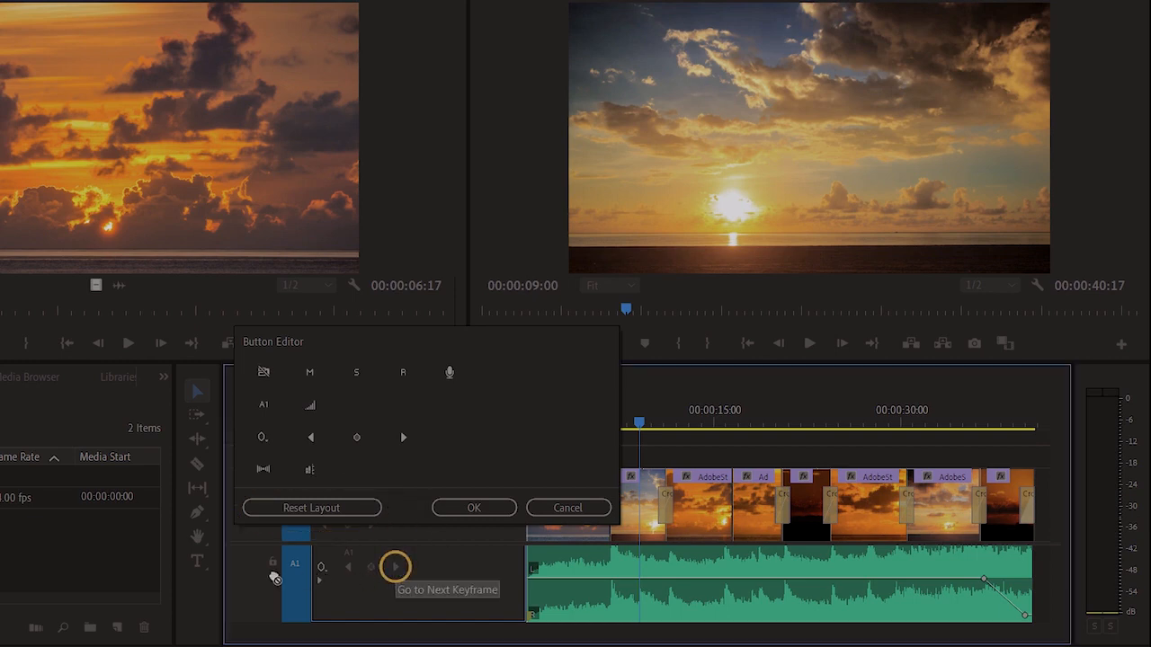
left_click_drag(117, 558, 396, 567)
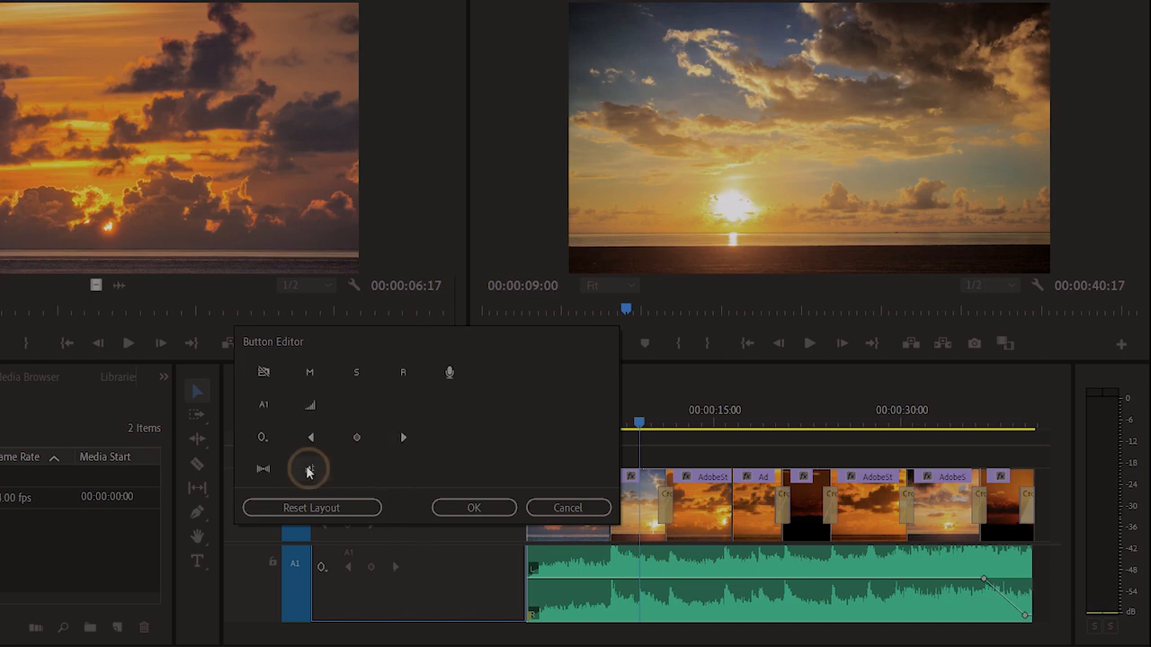
left_click_drag(307, 471, 446, 569)
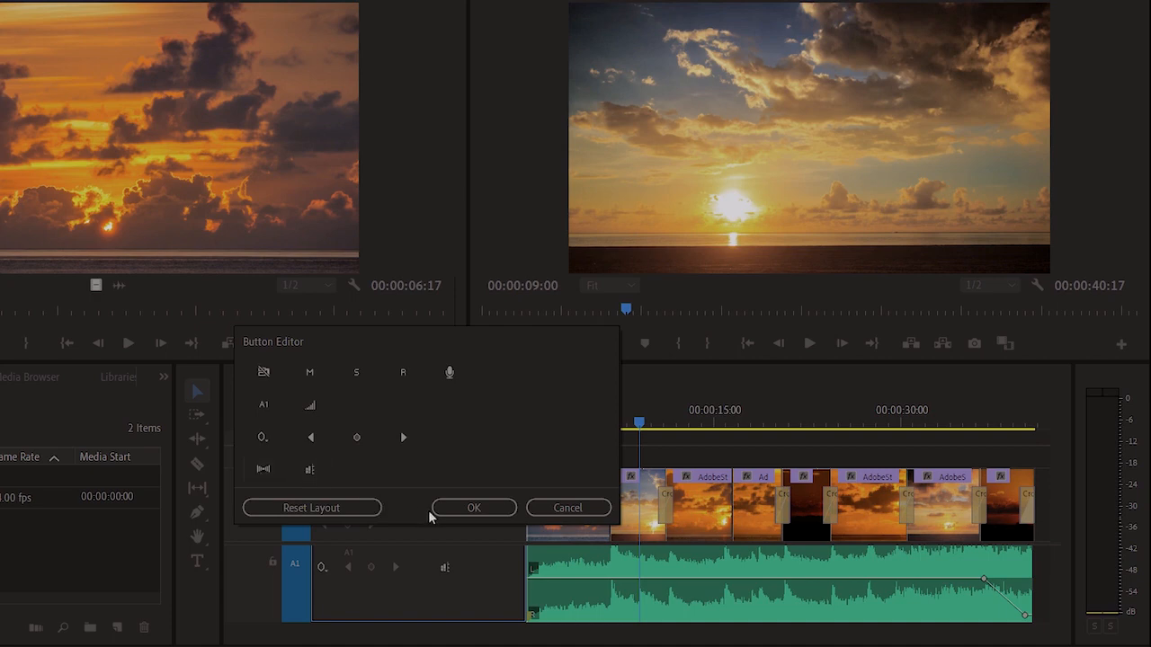
left_click(474, 508)
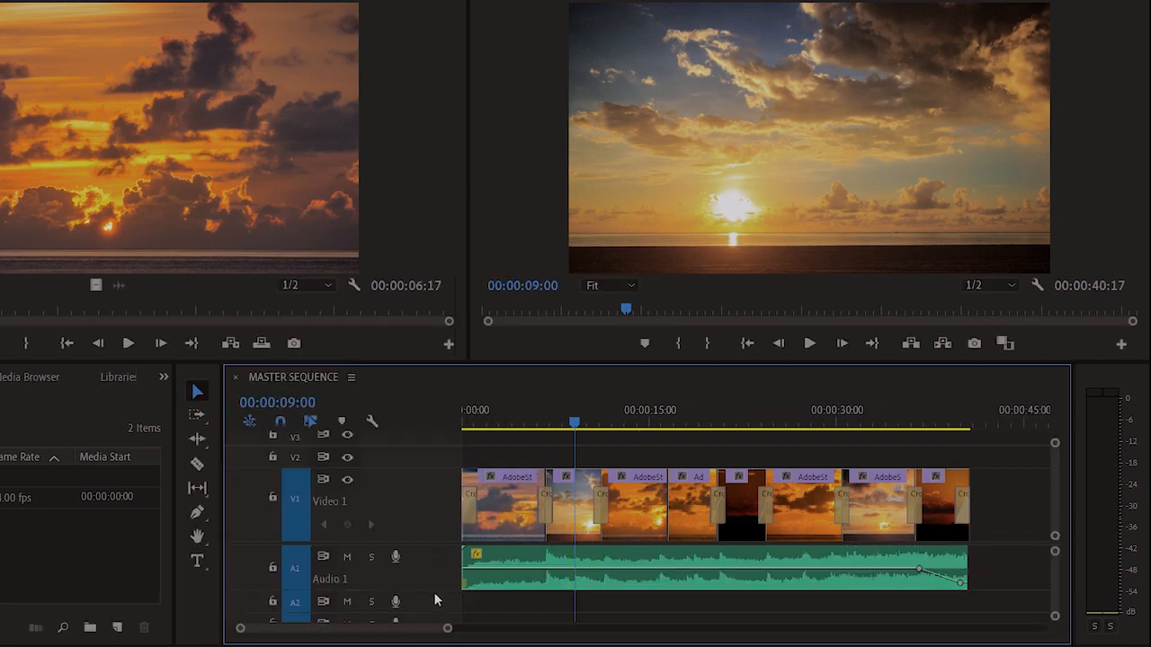
Step: Increase the Audio 1 track height to reveal its track meter and play a short stretch of the sequence
left_click_drag(433, 592, 440, 614)
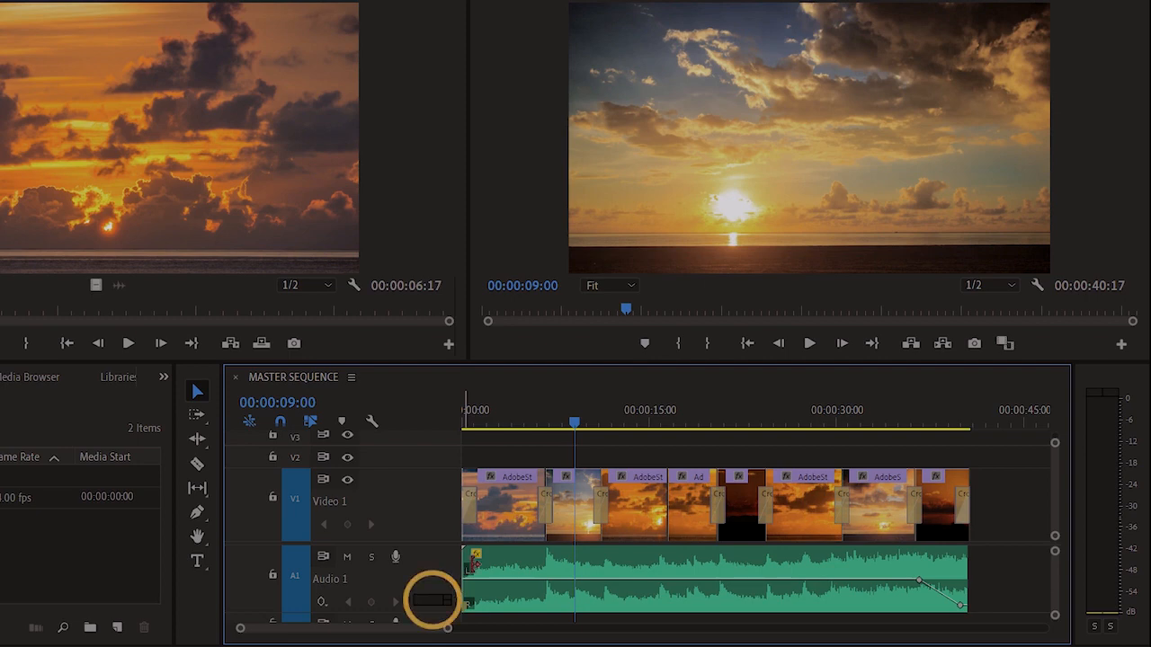
left_click(810, 344)
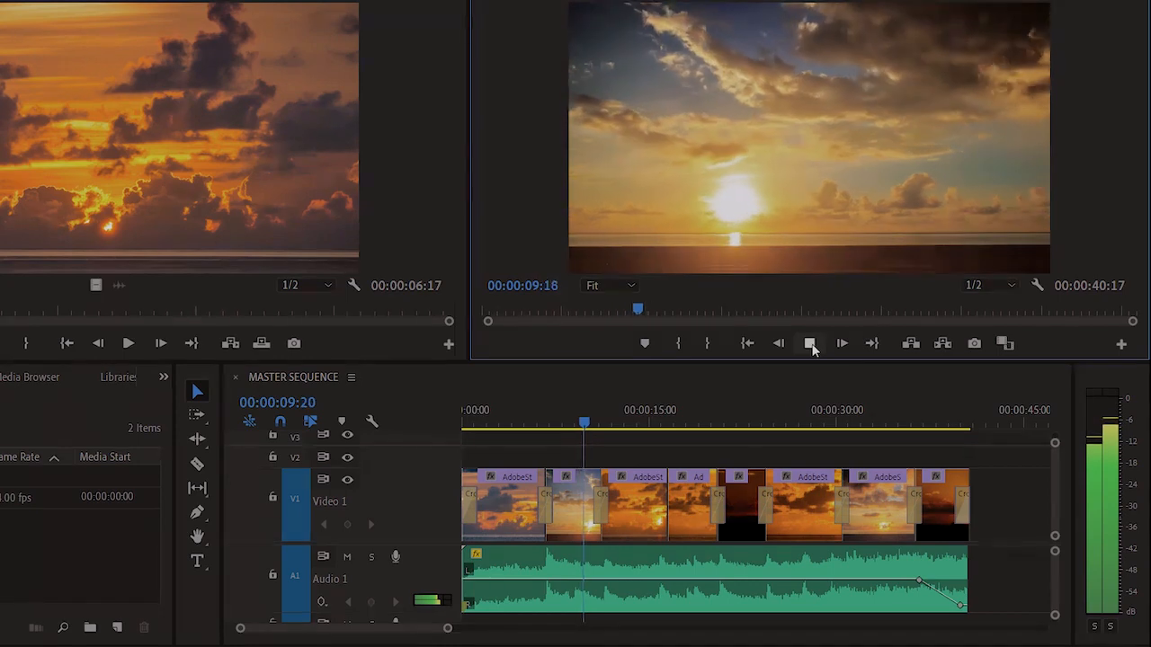
left_click(810, 344)
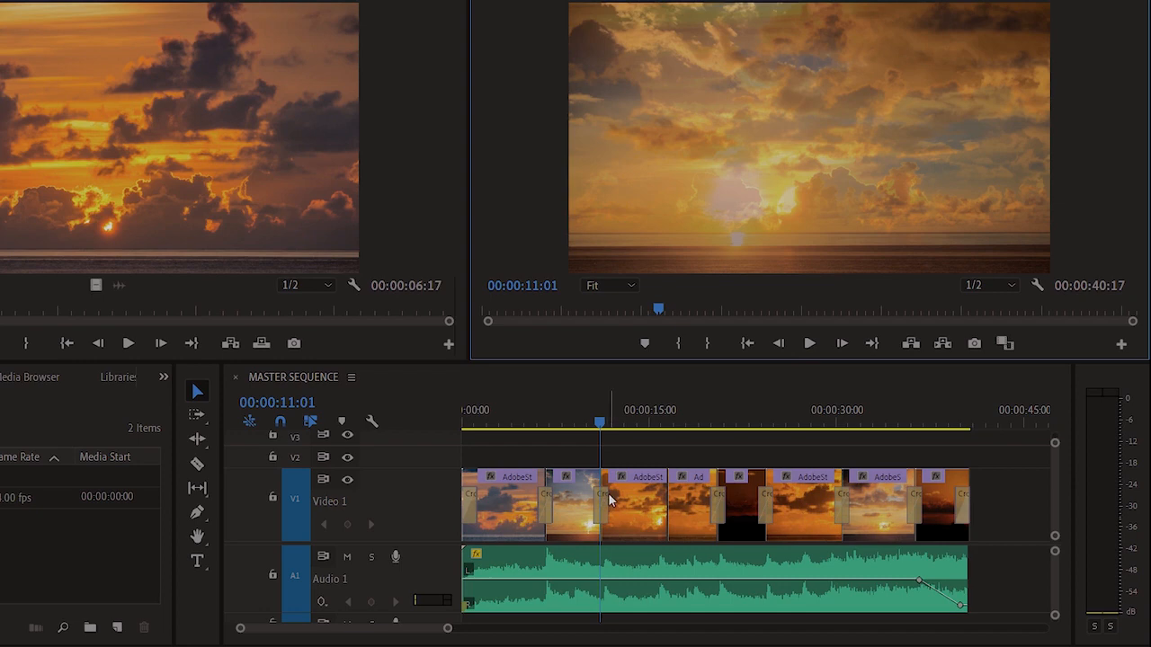
Step: Minimize all tracks in the sequence and enlarge only the Audio 1 track
mouse_move(608, 494)
left_click(372, 420)
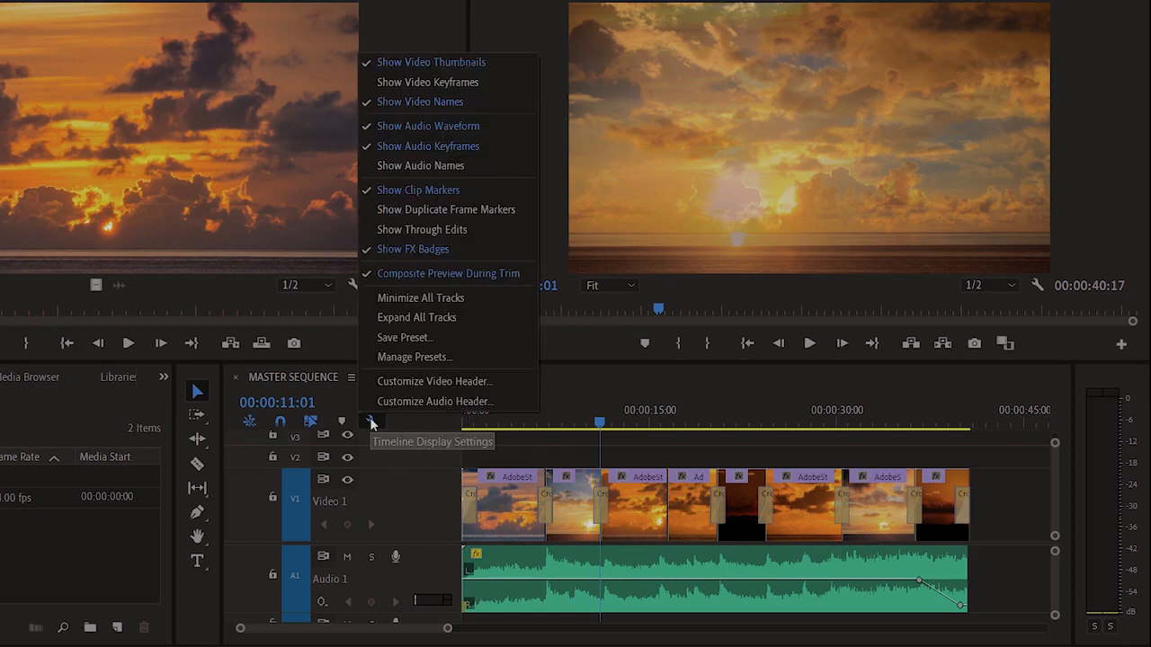
left_click(483, 298)
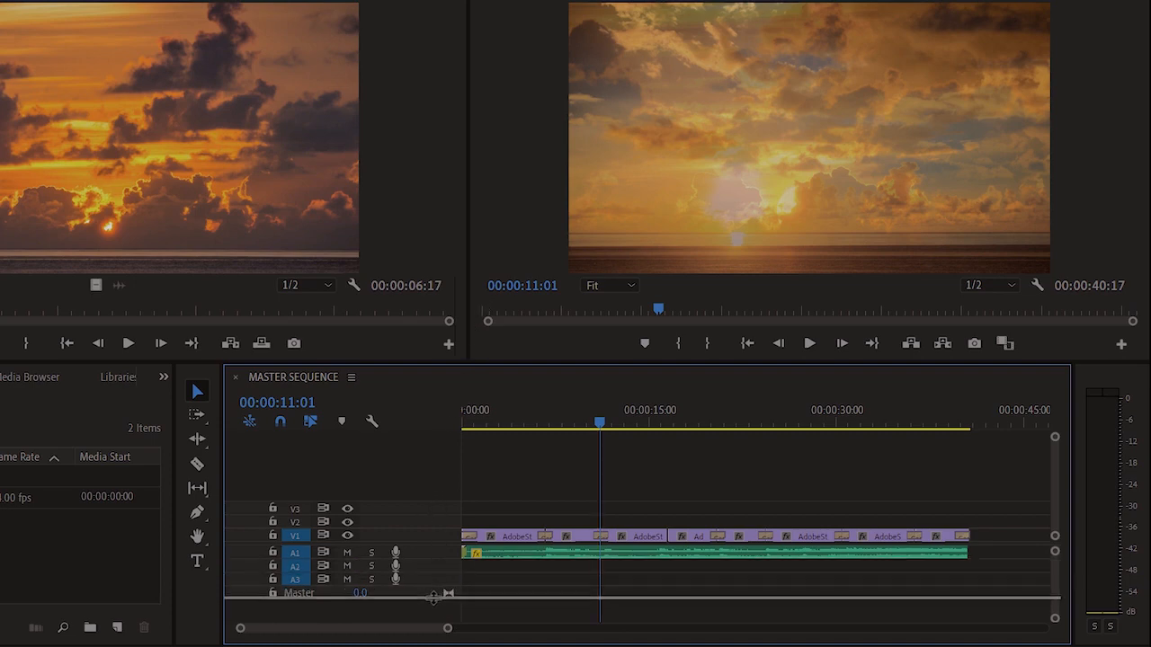
key("alt+equal")
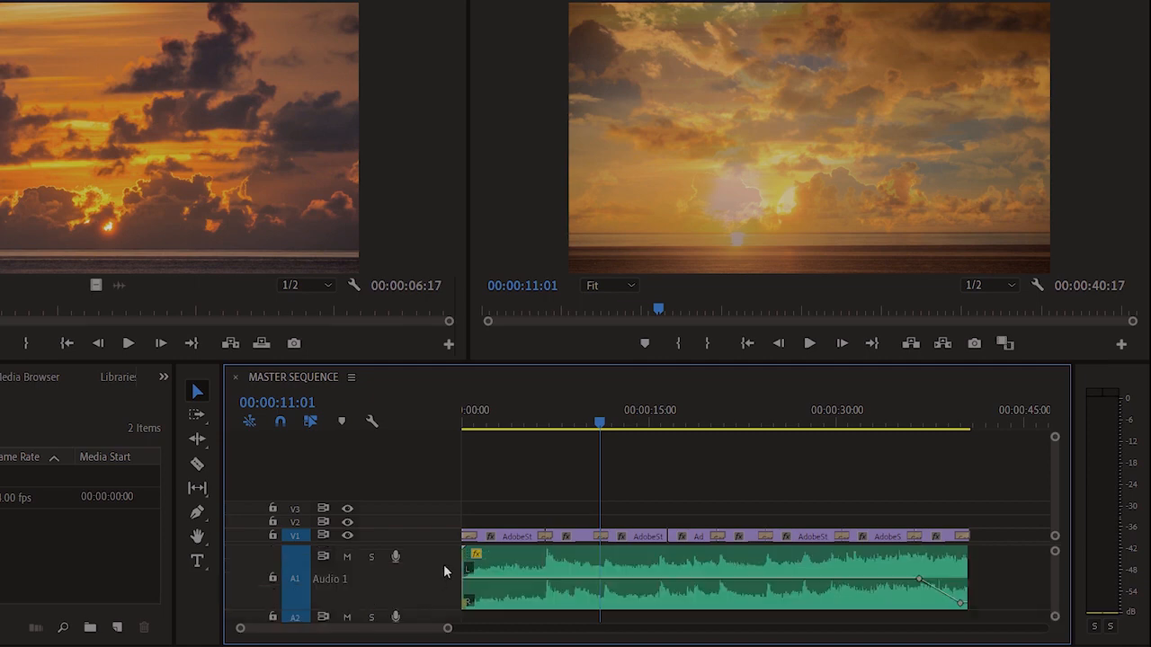
Step: Save the current track heights as a preset named Large Audio 1 with no keyboard shortcut
left_click(372, 423)
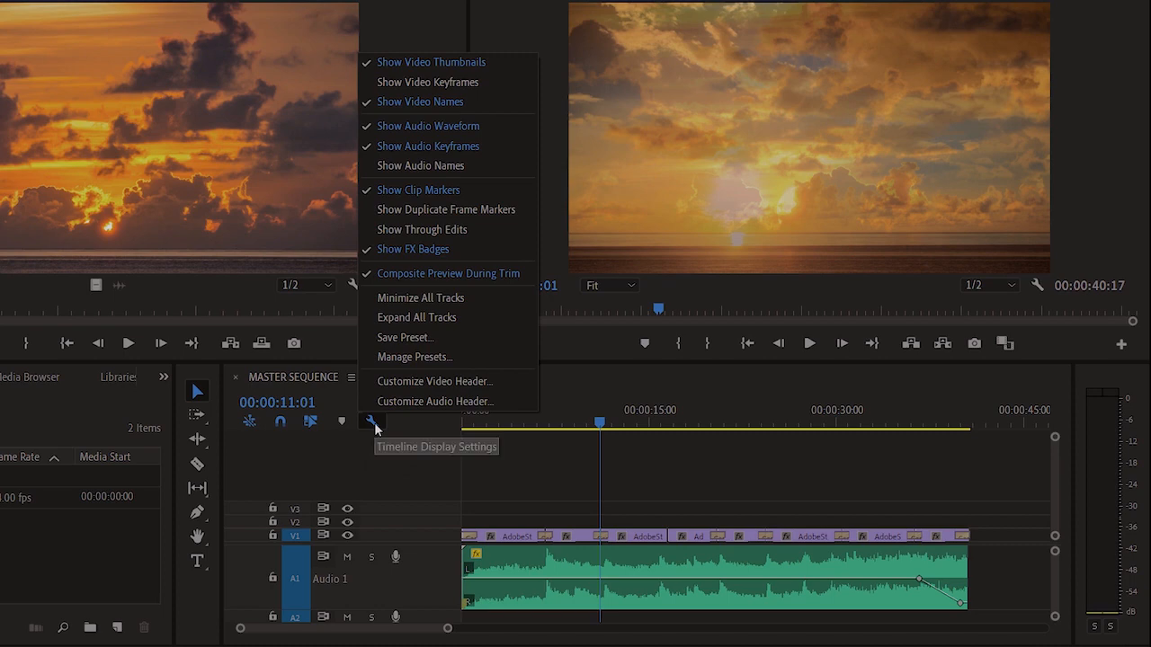
left_click(417, 337)
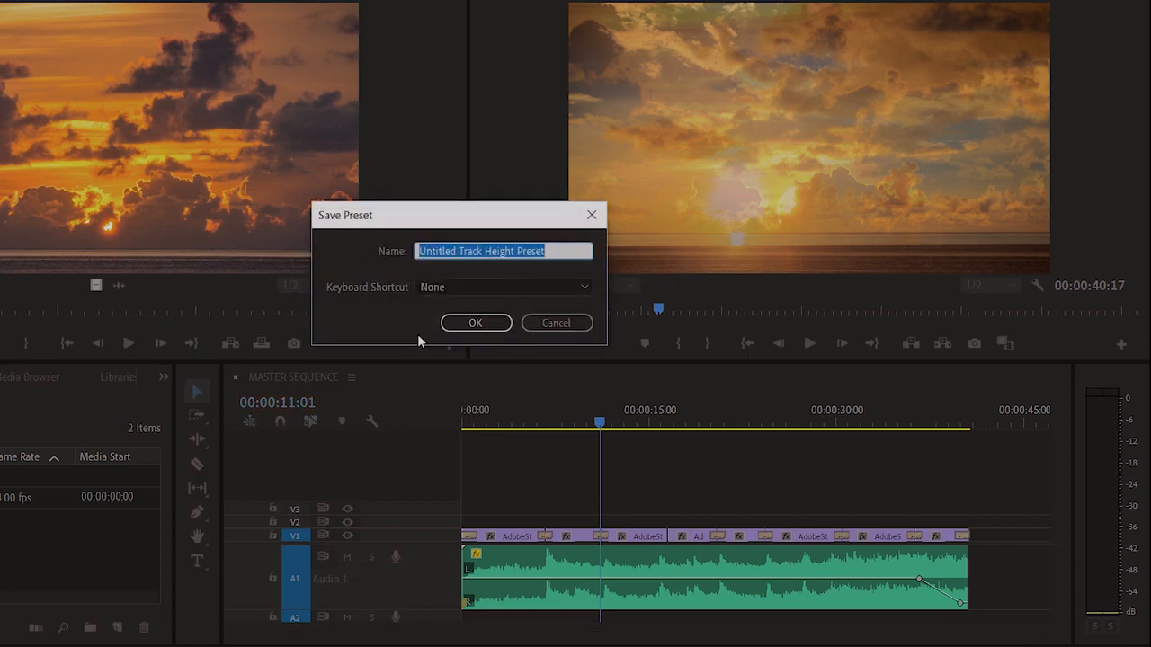
type("La")
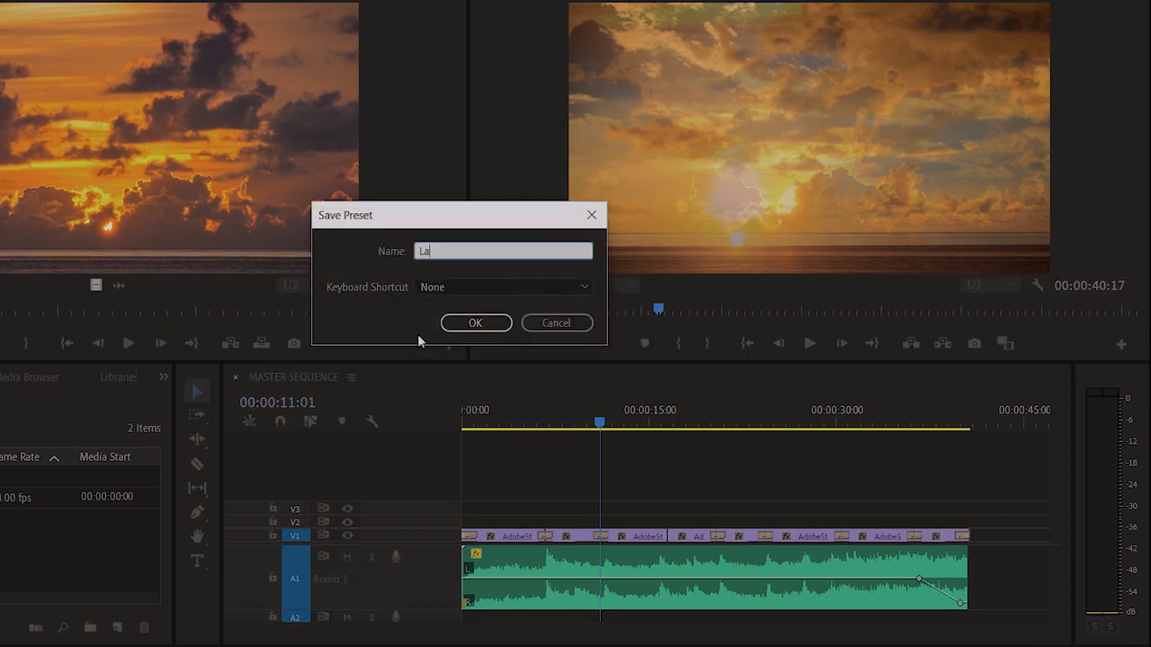
type("rge Audio 1")
left_click(421, 288)
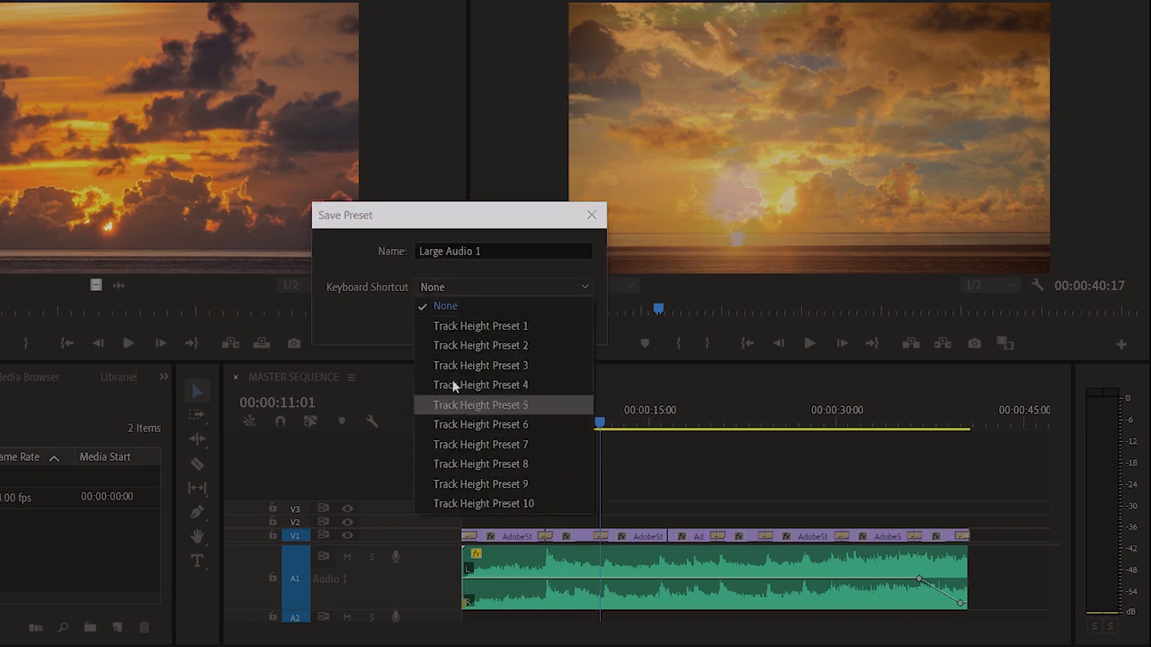
left_click(389, 309)
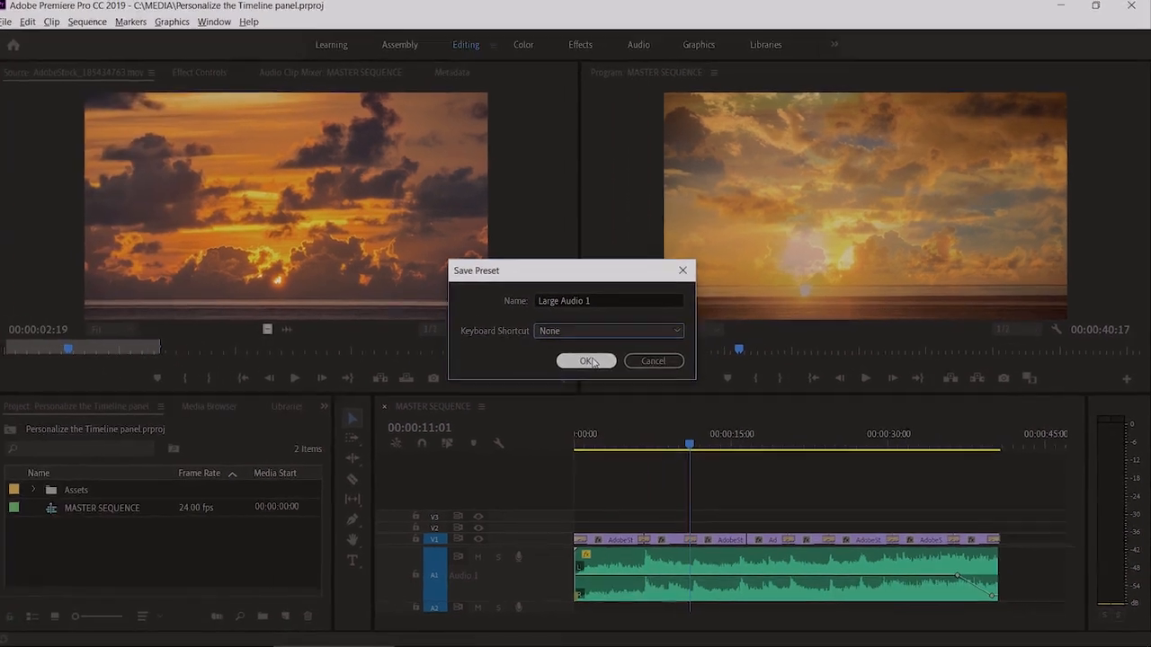
left_click(589, 361)
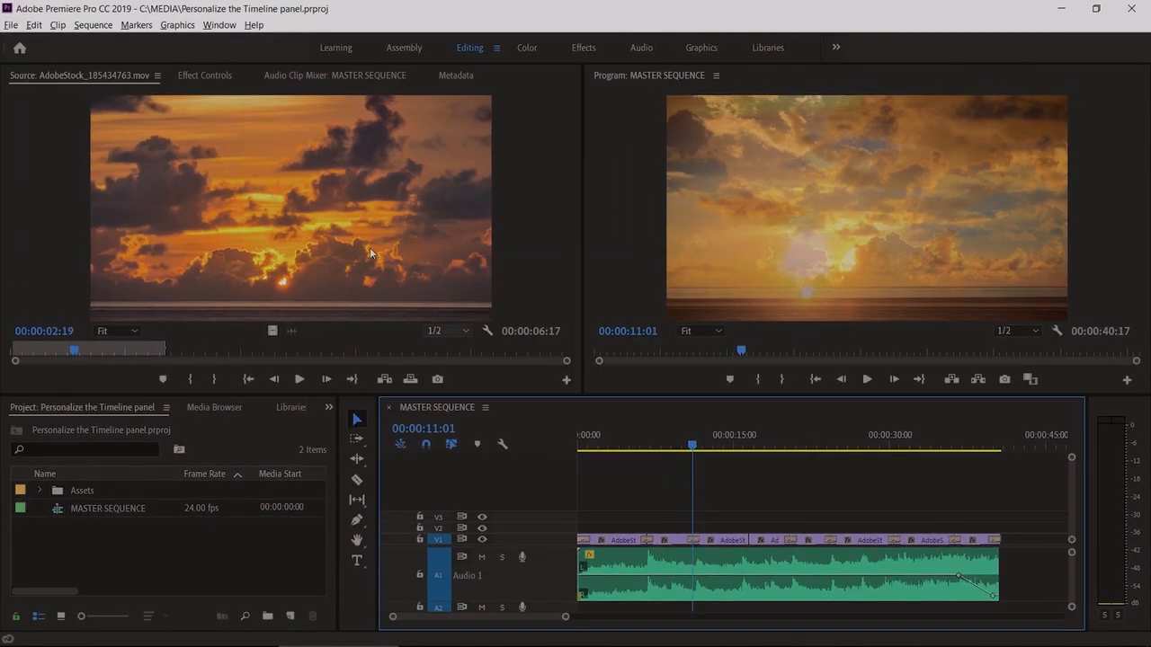
left_click(36, 25)
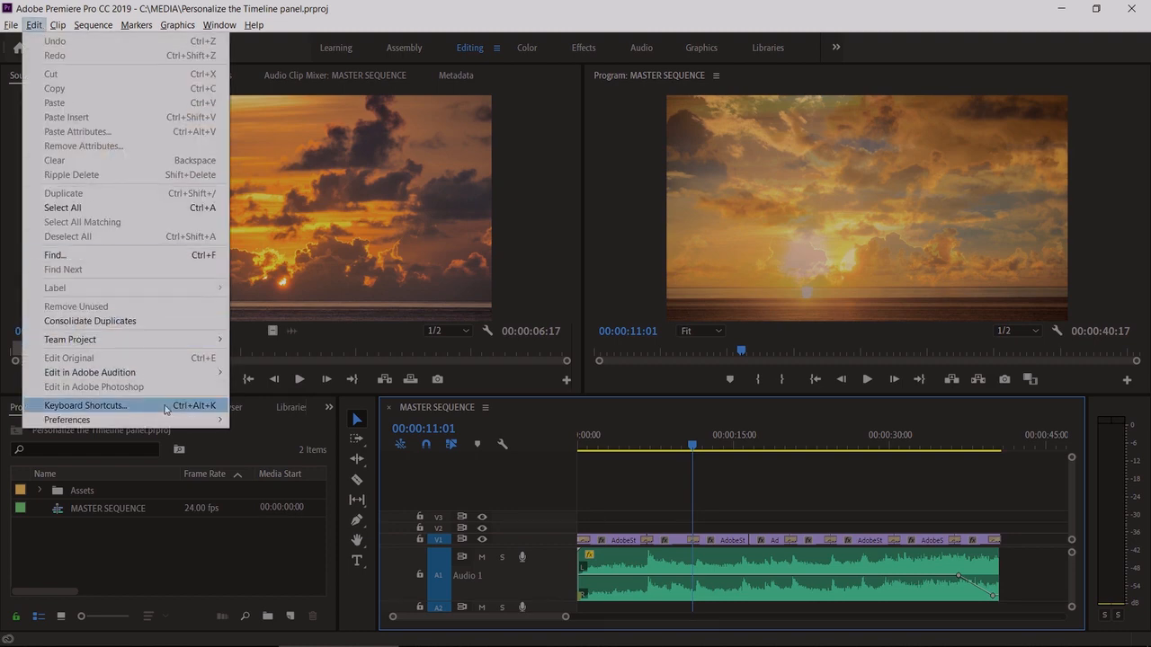
key("Escape")
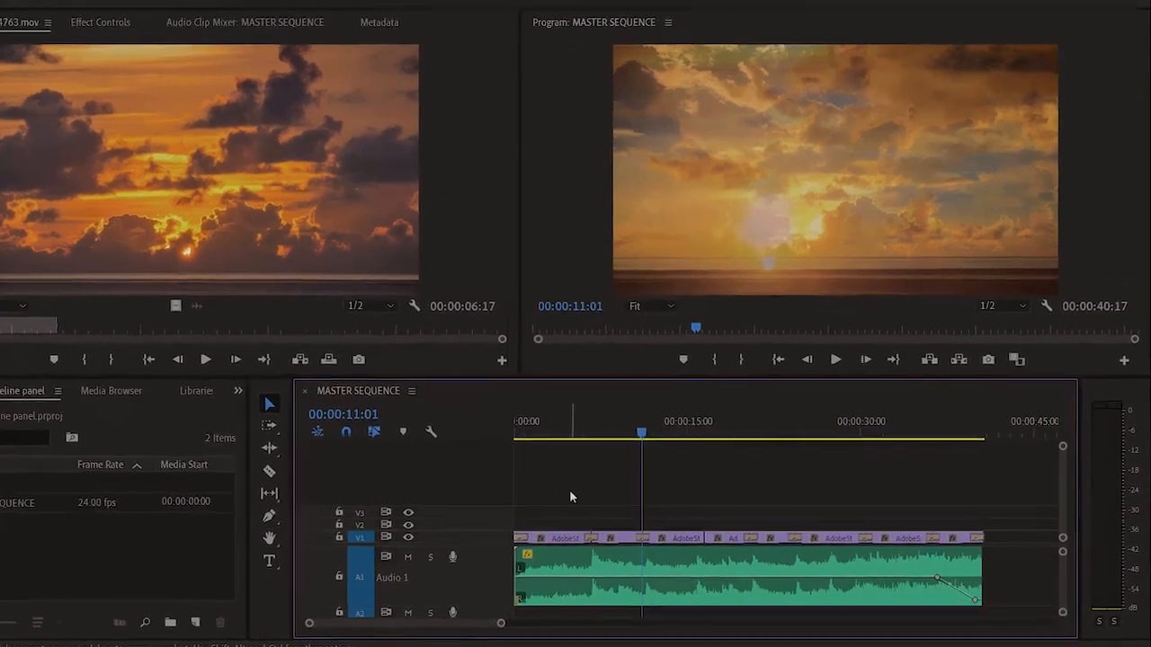
Step: Minimize all tracks again and apply the Large Audio 1 track height preset
left_click(431, 432)
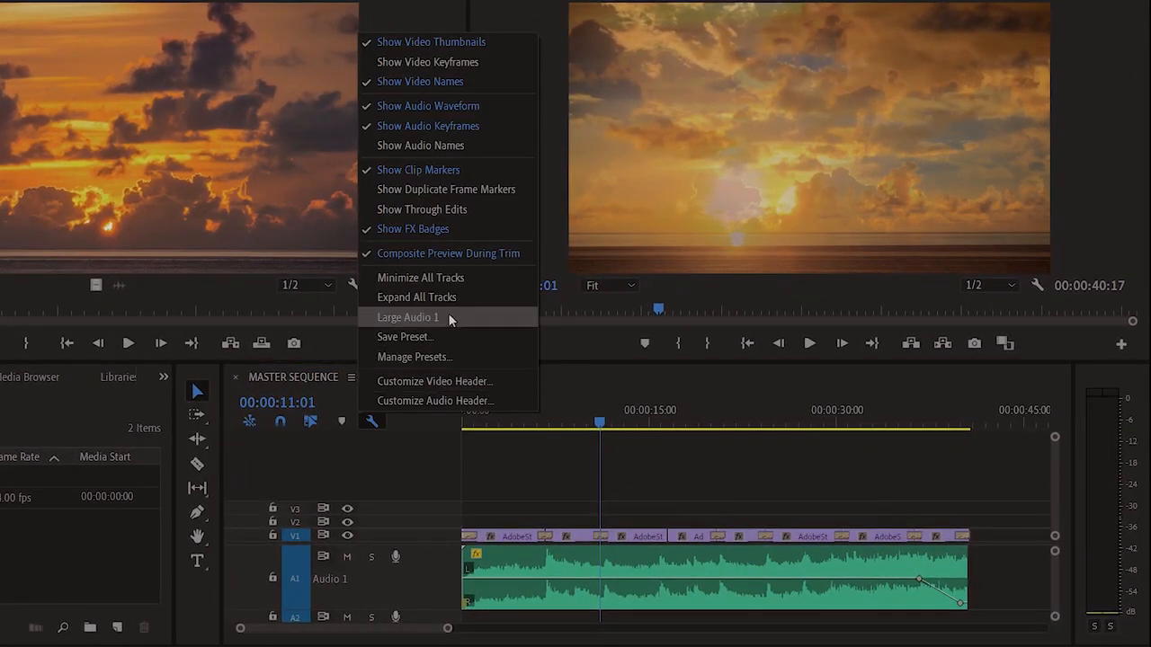
left_click(449, 278)
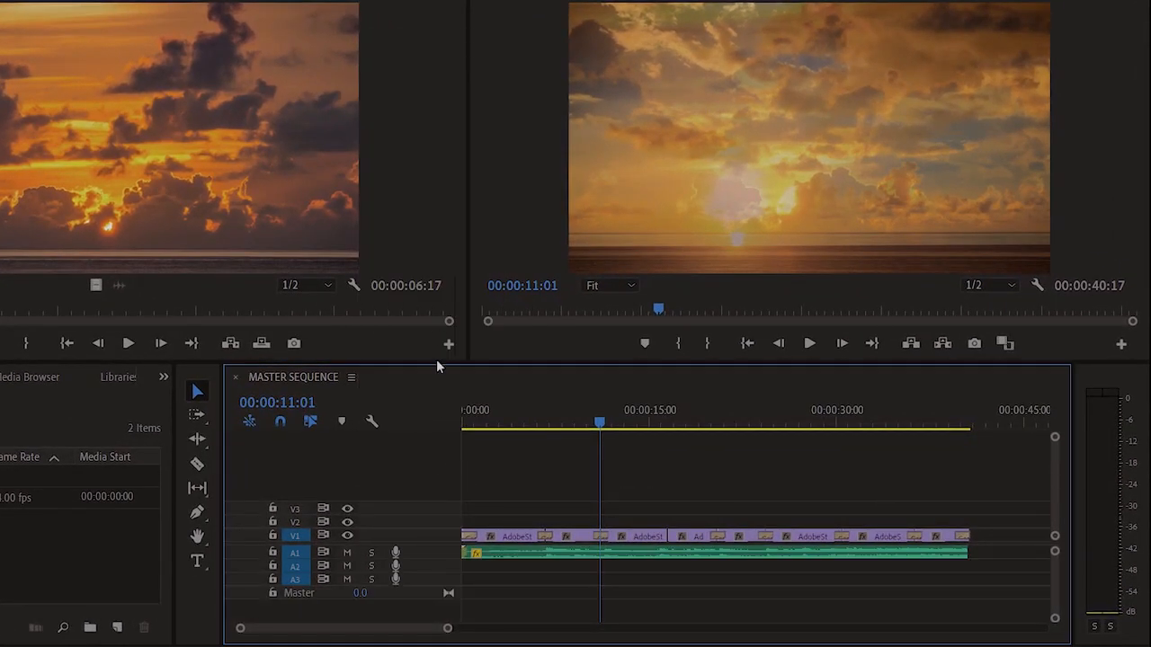
left_click(370, 422)
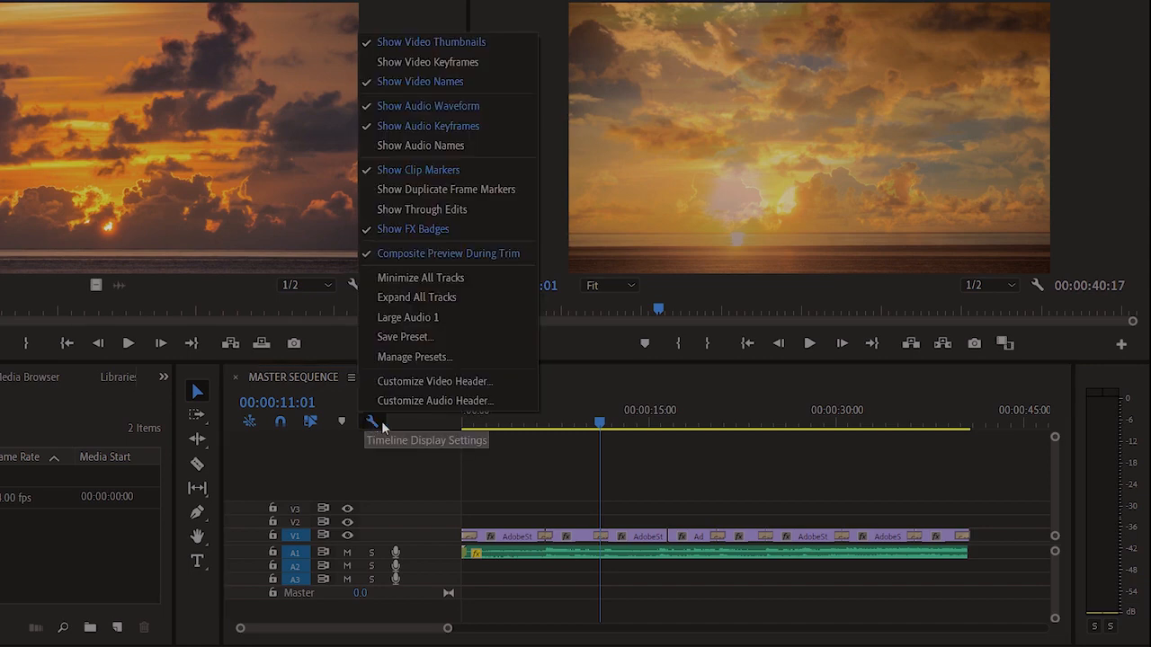
left_click(456, 319)
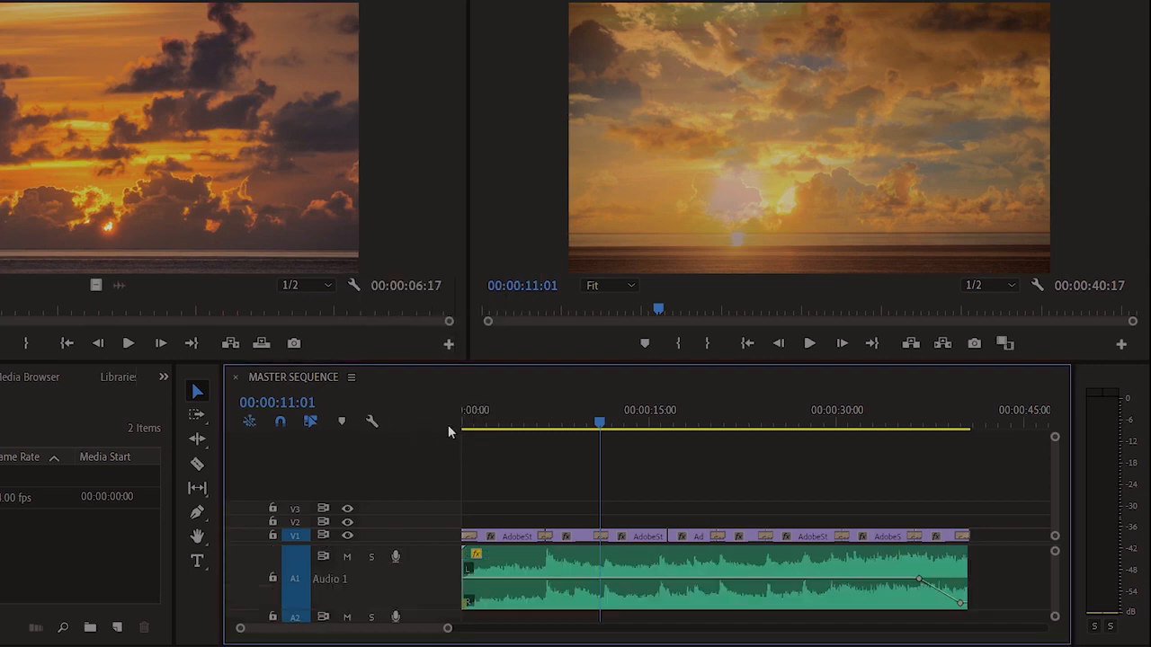
Step: Assign the Track Height Preset 1 shortcut to the Large Audio 1 preset, mark the preset for deletion and apply the changes
left_click(373, 423)
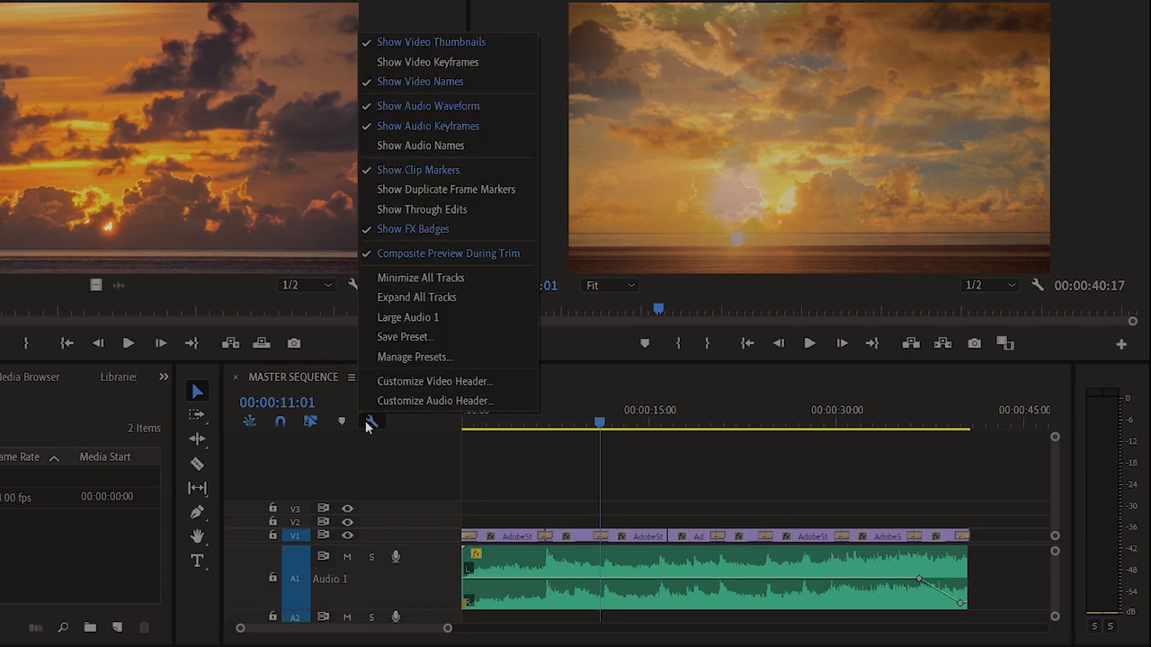
left_click(476, 357)
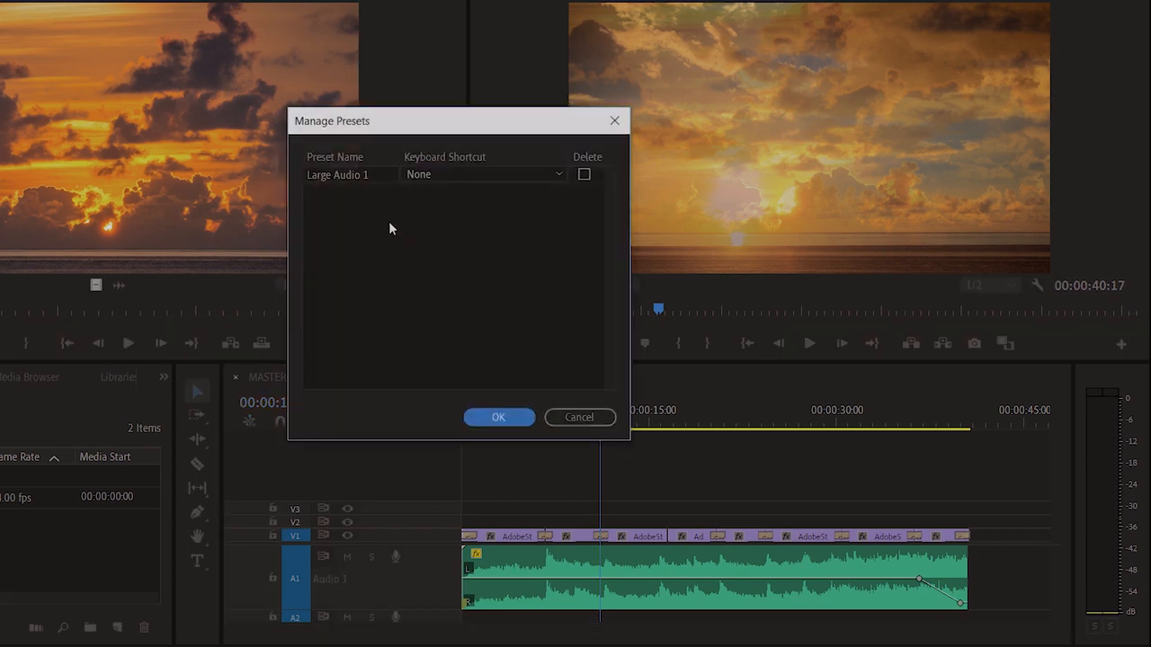
left_click(559, 175)
left_click(558, 212)
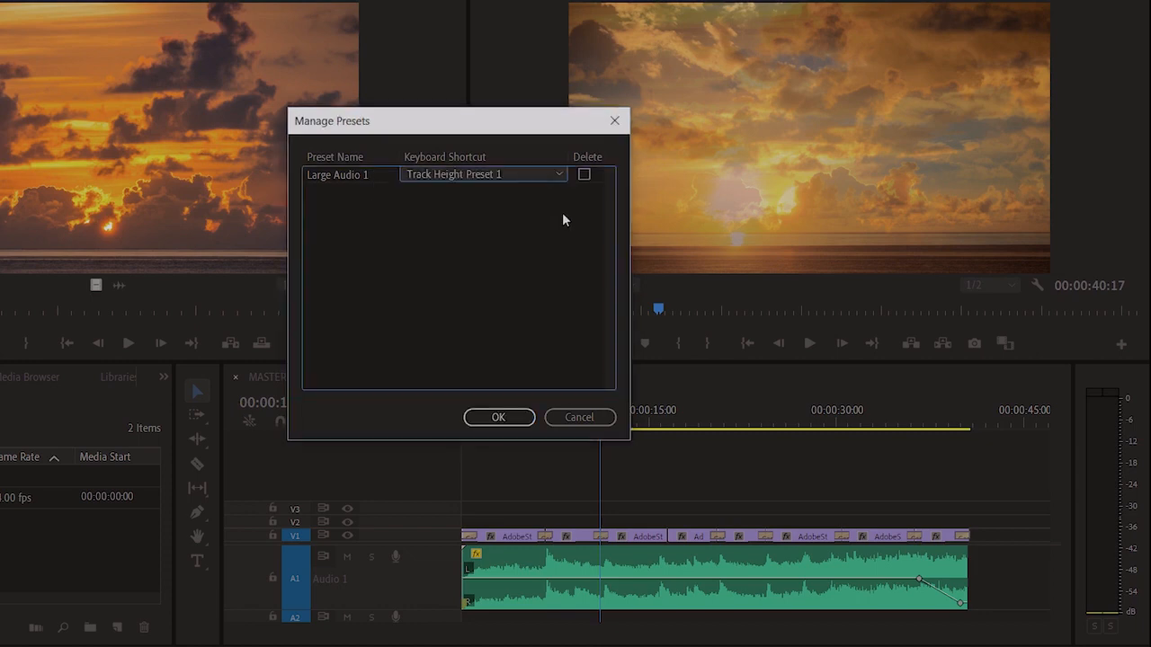
left_click(583, 175)
left_click(507, 420)
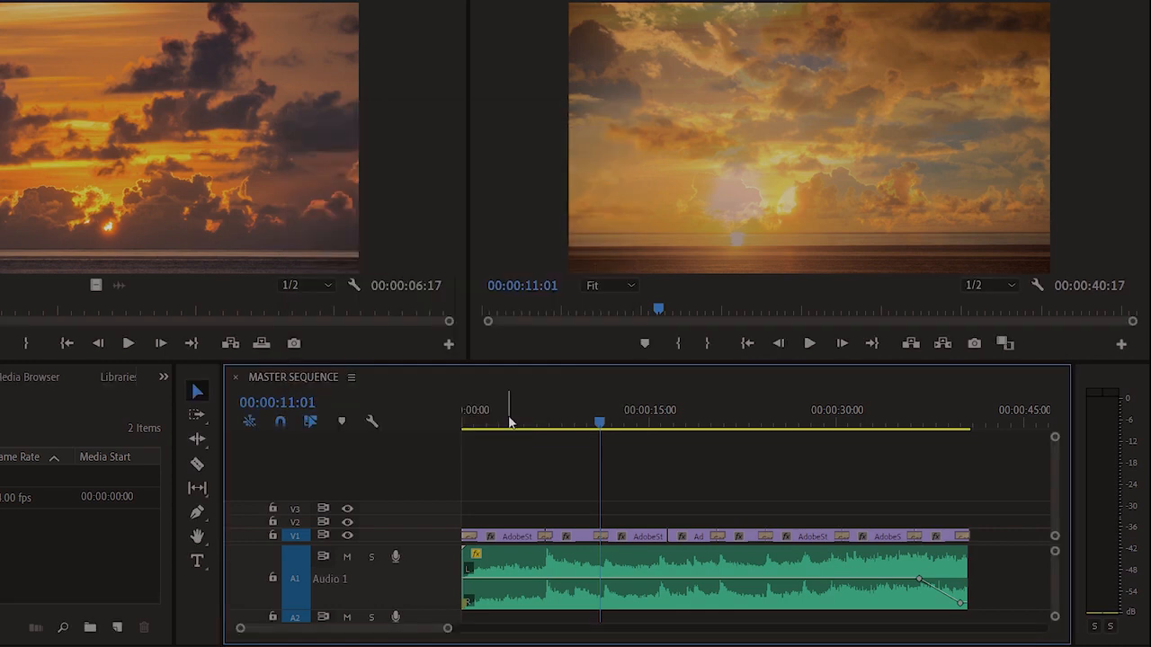
Step: Enlarge the Video 1 track, turn on duplicate frame markers and select each of the two clips sharing frames
left_click_drag(427, 531, 434, 482)
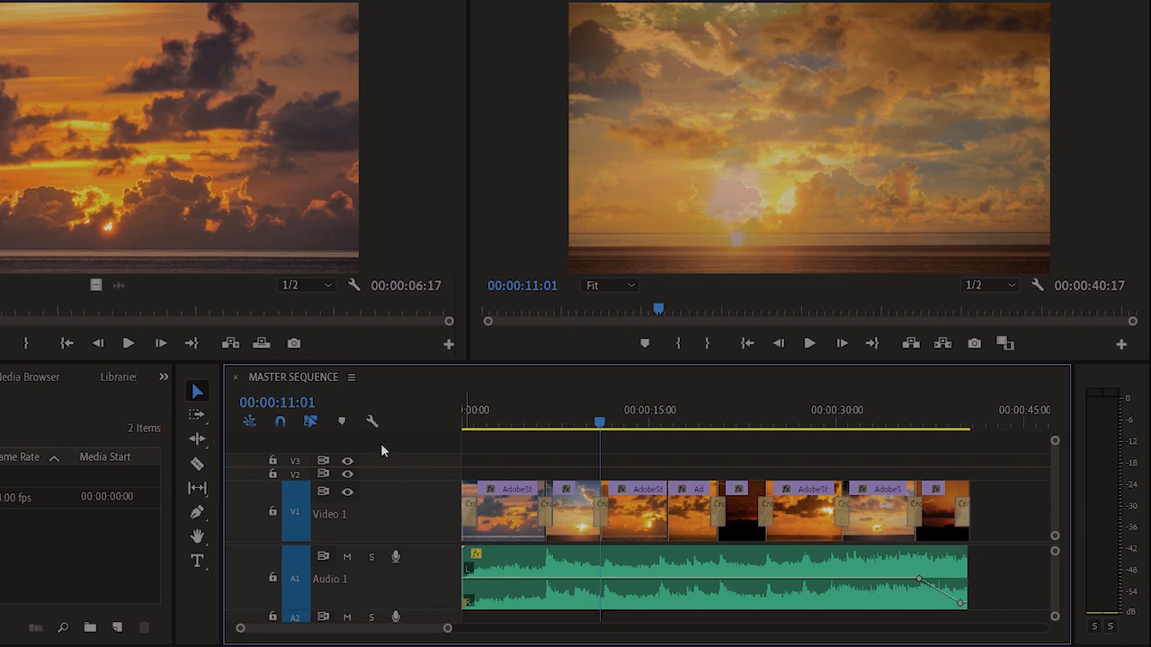
left_click(371, 421)
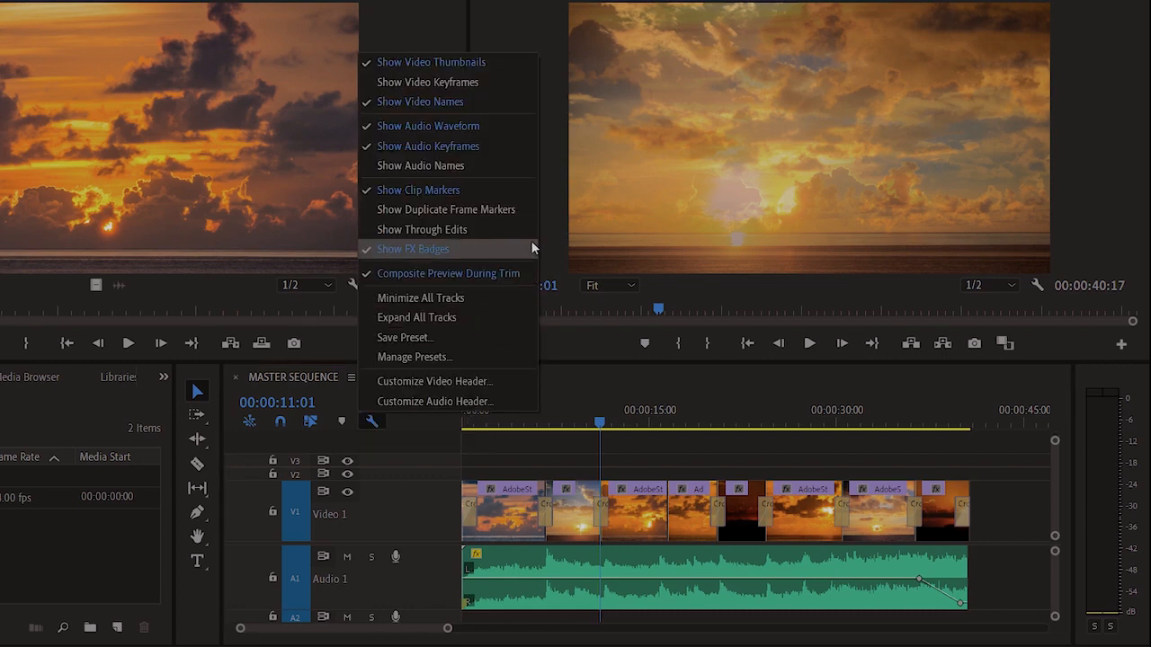
left_click(515, 209)
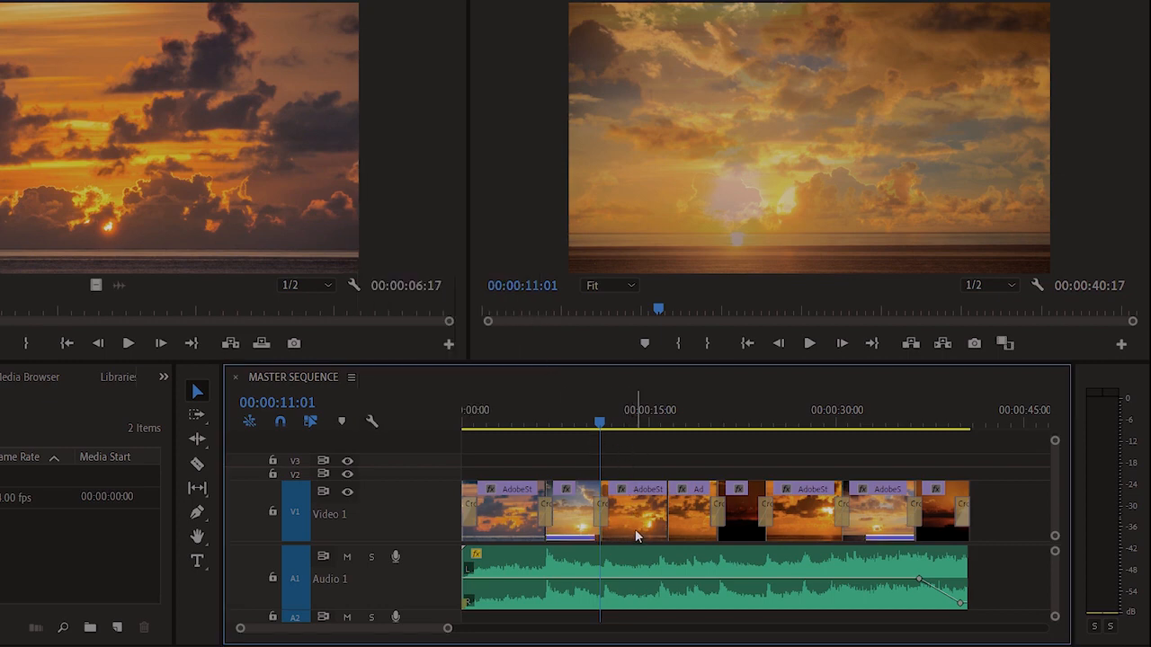
left_click(872, 526)
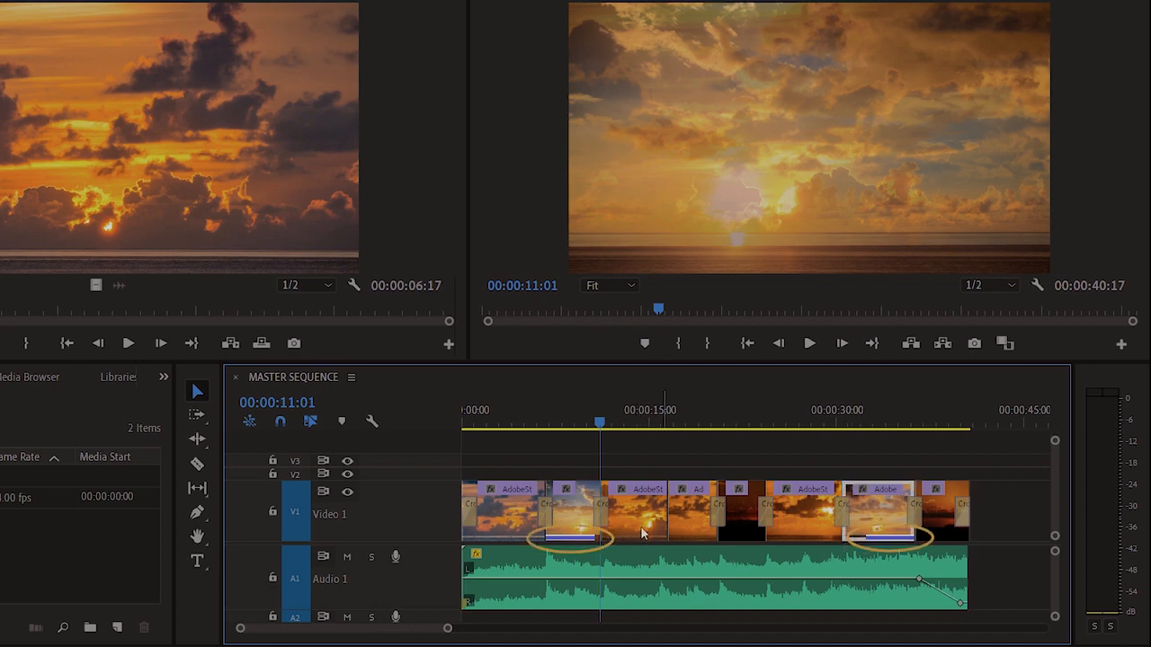
left_click(567, 516)
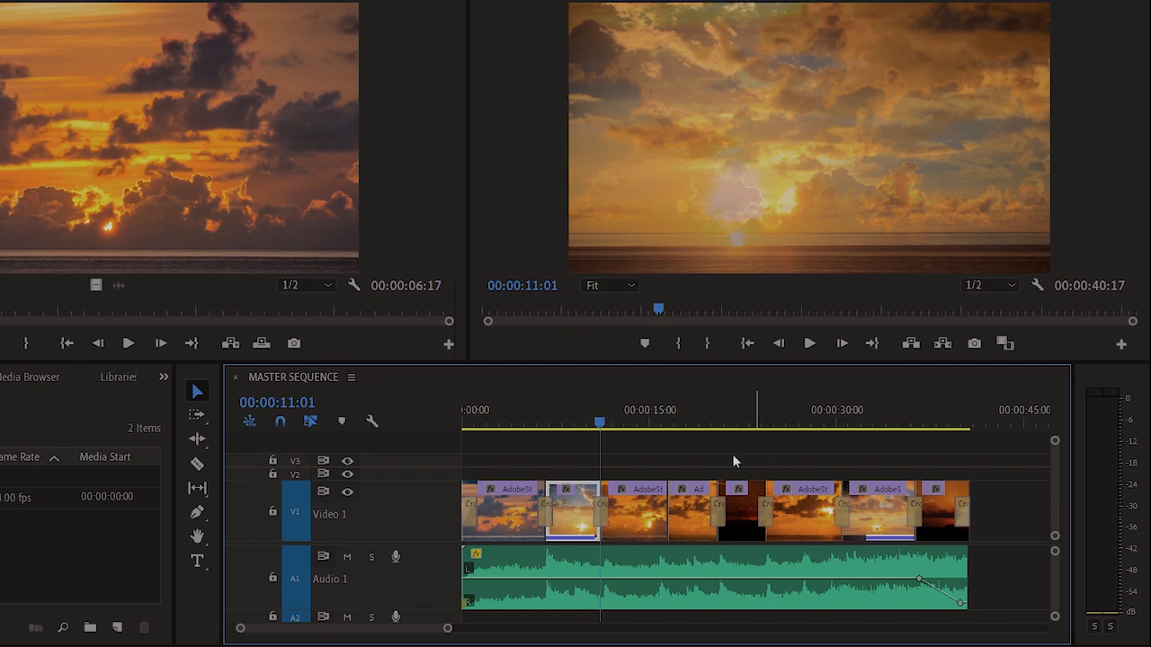
Step: Turn on the display of through edits in the timeline
left_click(371, 422)
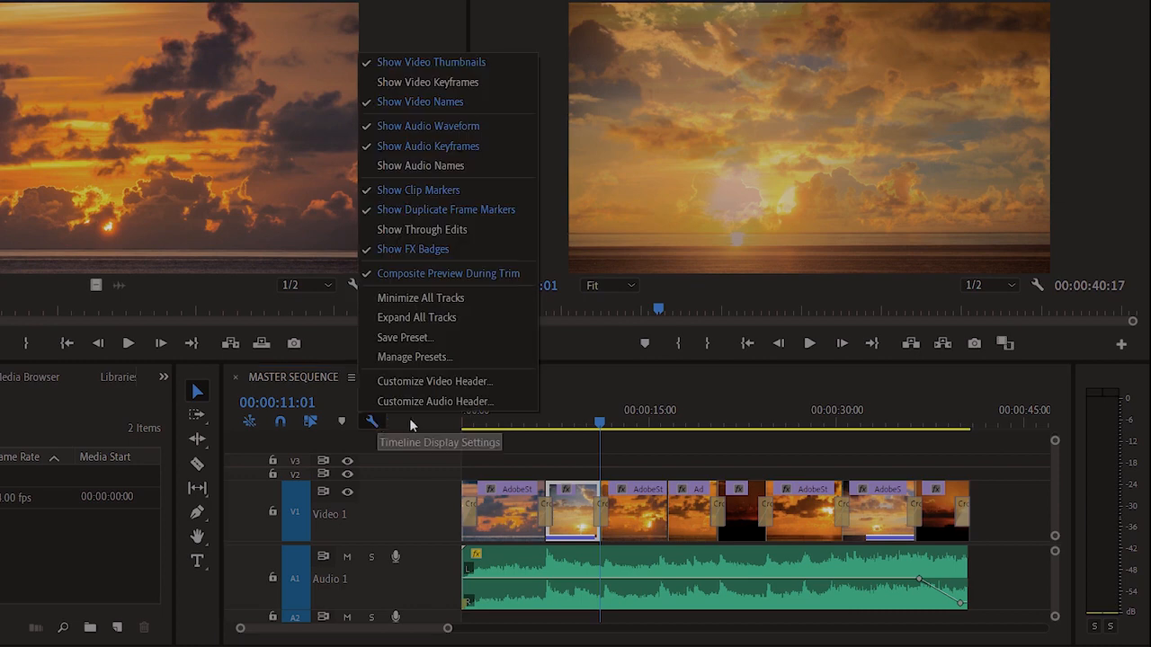
left_click(499, 233)
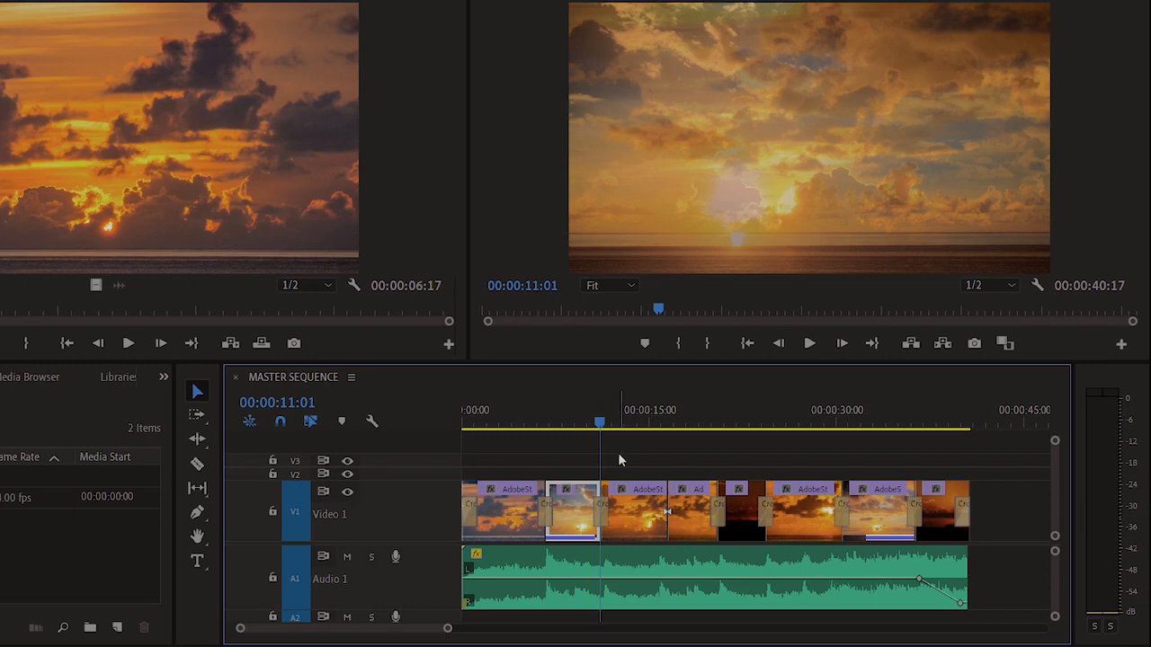
Step: Select the clips on either side of the through edit on Video 1, and remove the through edit to rejoin them
left_click(636, 526)
left_click(693, 532)
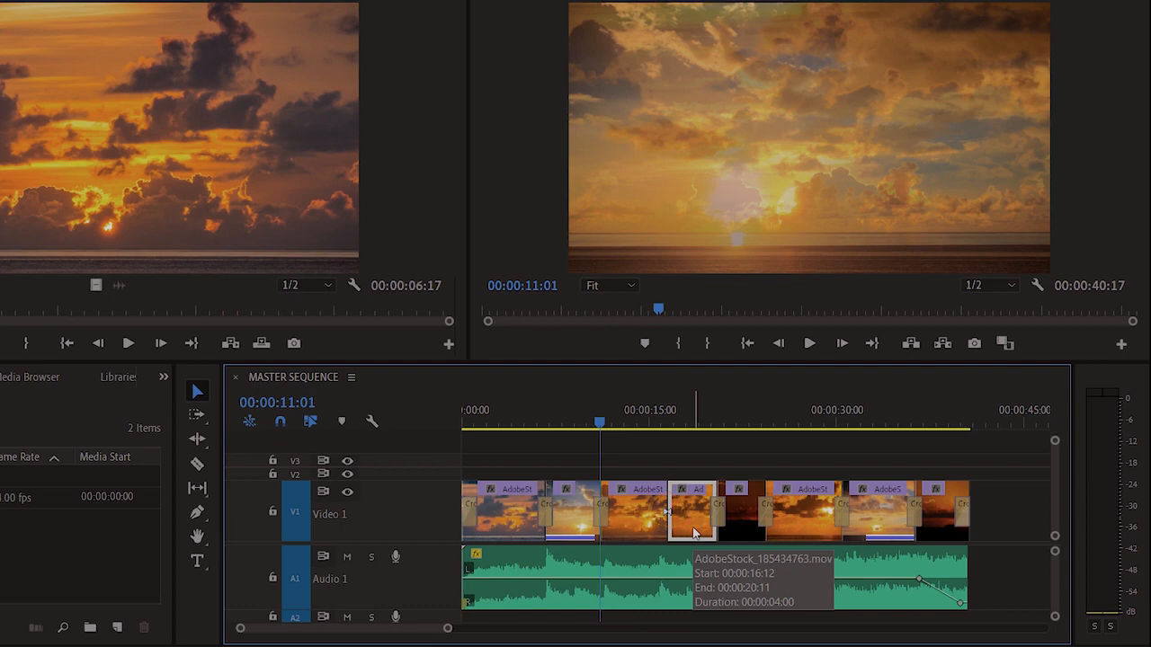
left_click(665, 511)
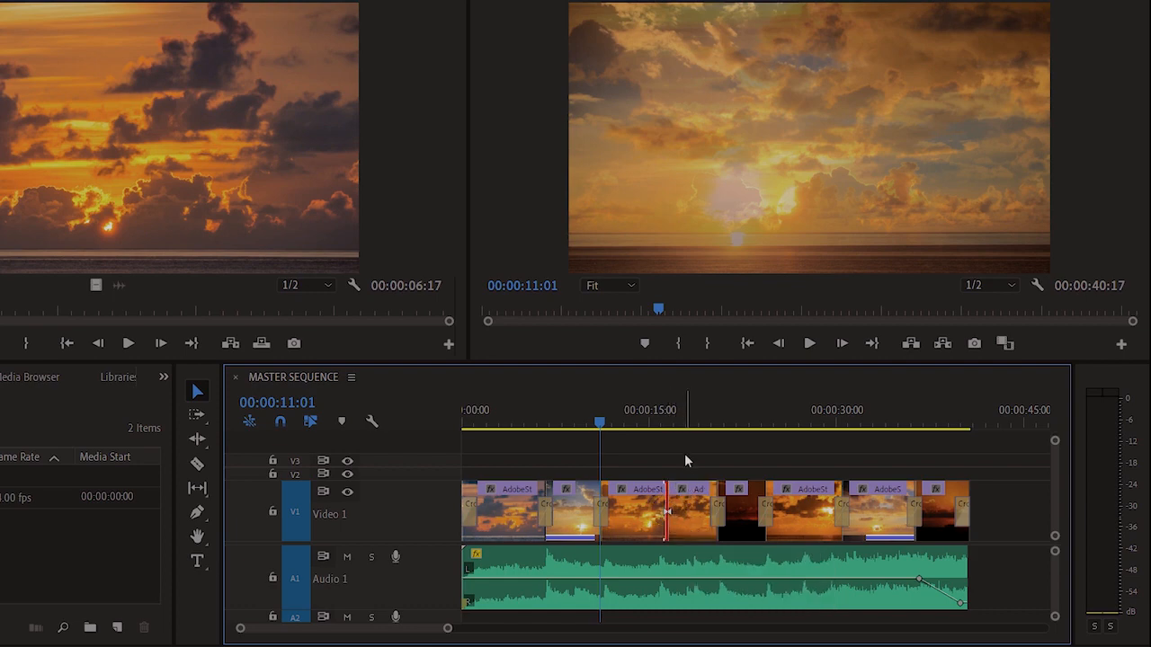
key("Delete")
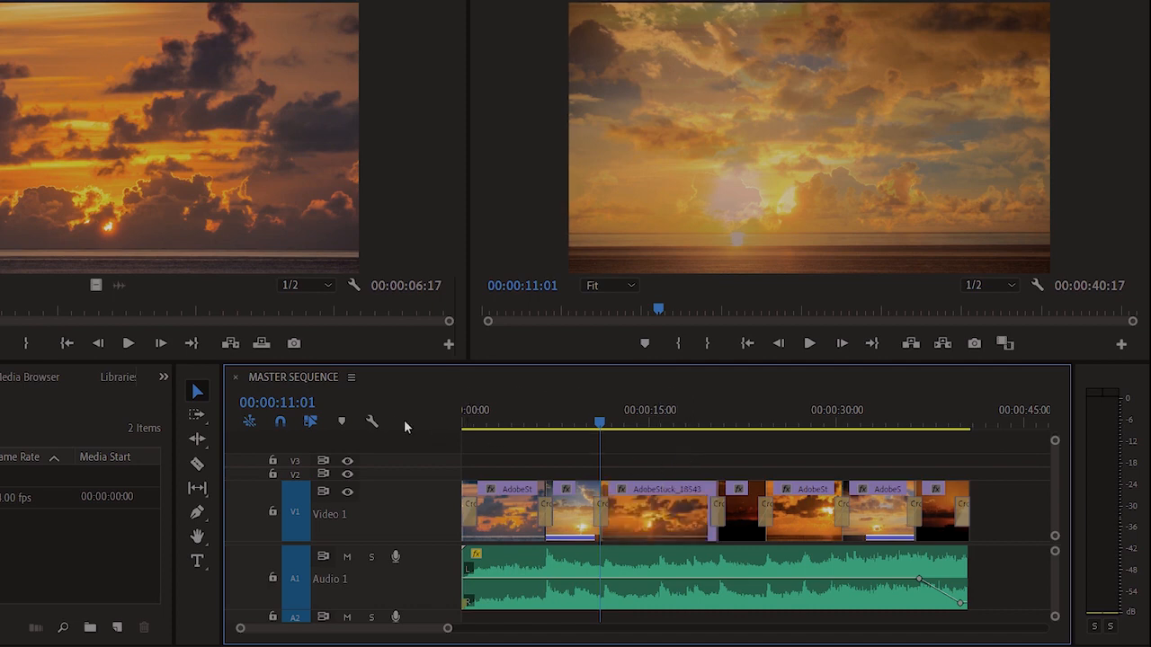
left_click(373, 422)
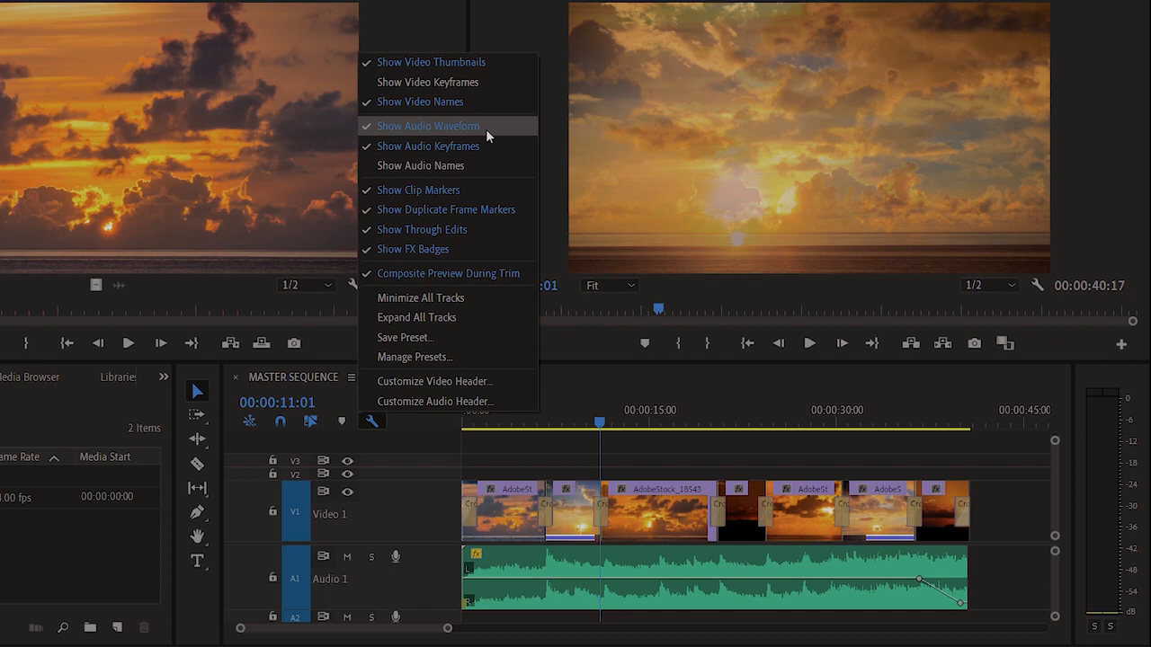
left_click(541, 457)
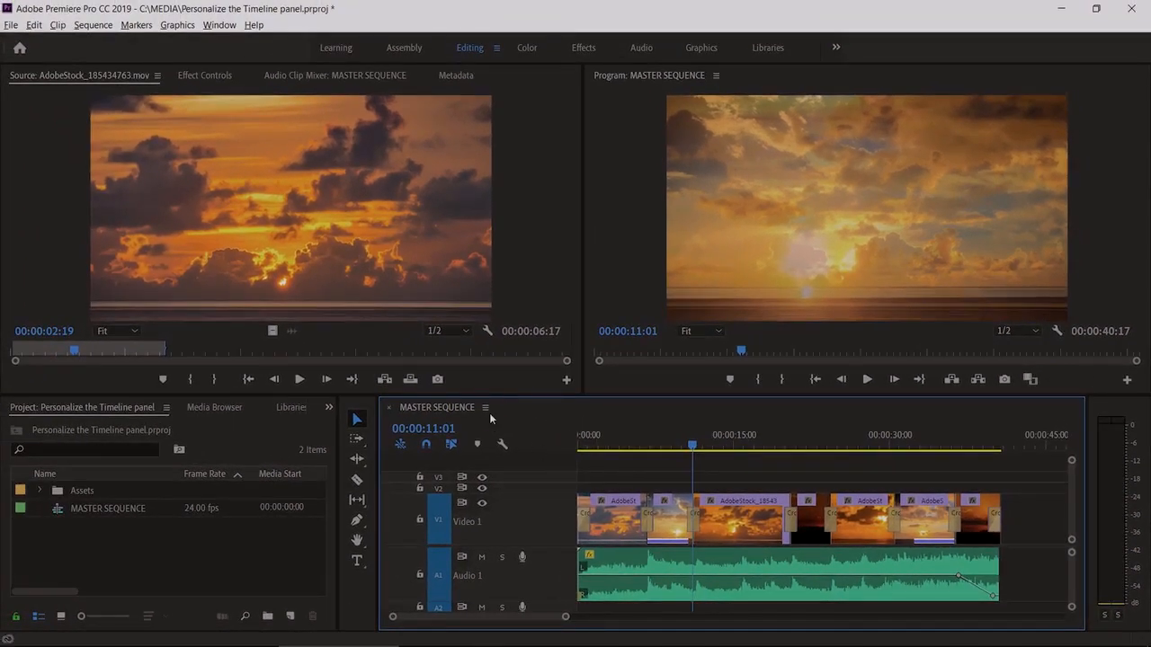
Step: Turn off rectified audio waveforms for the MASTER SEQUENCE timeline
left_click(486, 408)
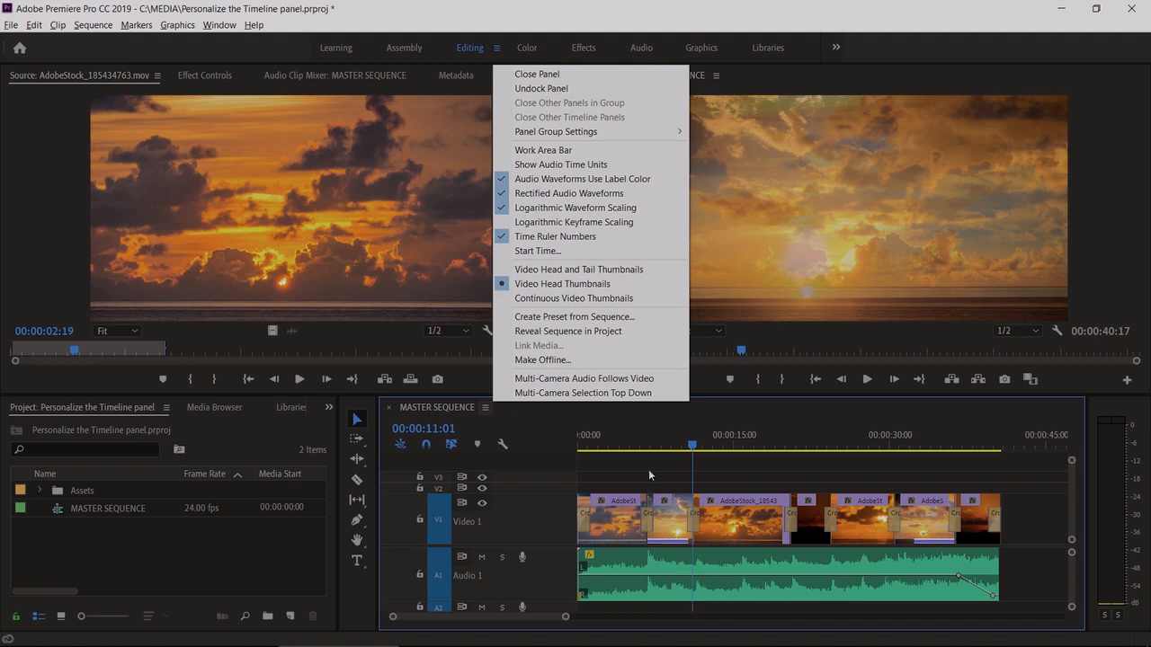
left_click(628, 197)
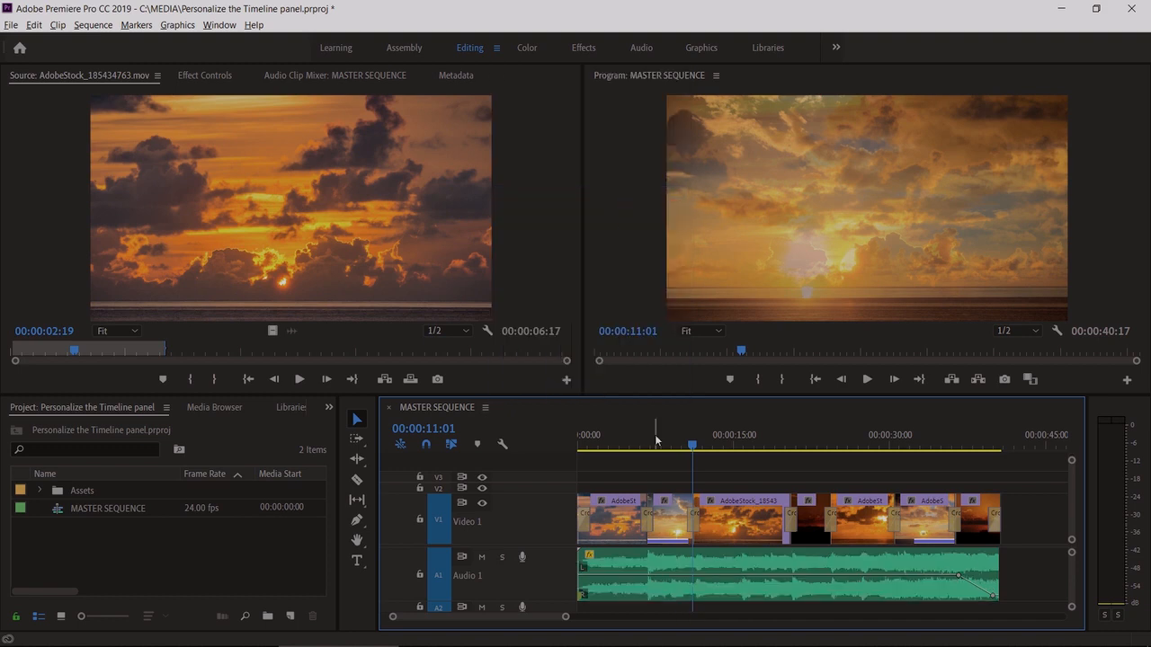